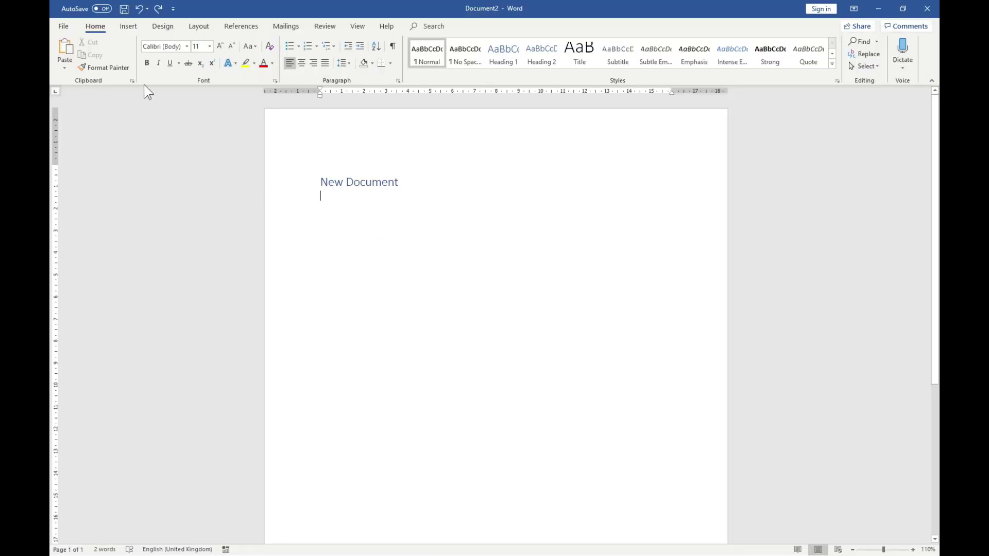
{"action": "left_click", "coordinate": [61, 25]}
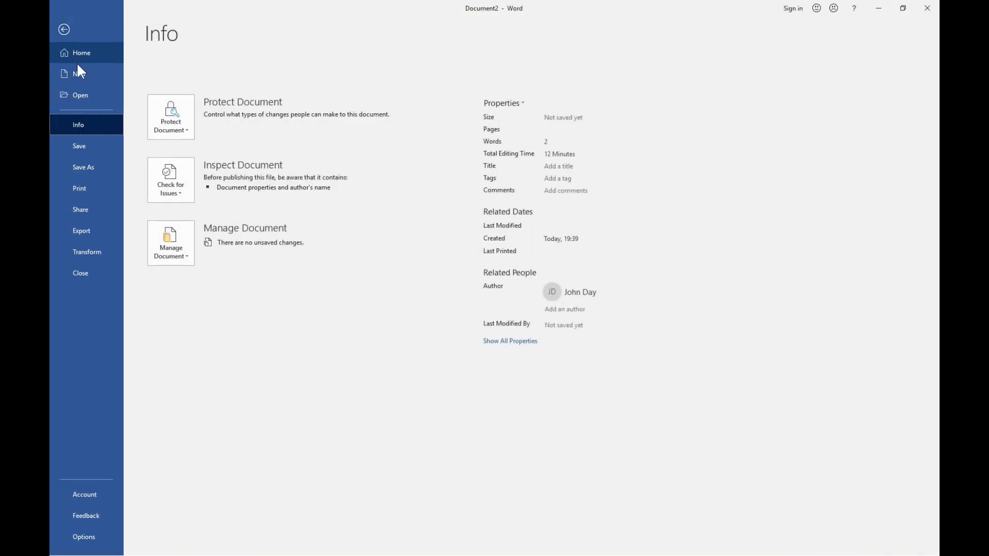
{"action": "left_click", "coordinate": [85, 168]}
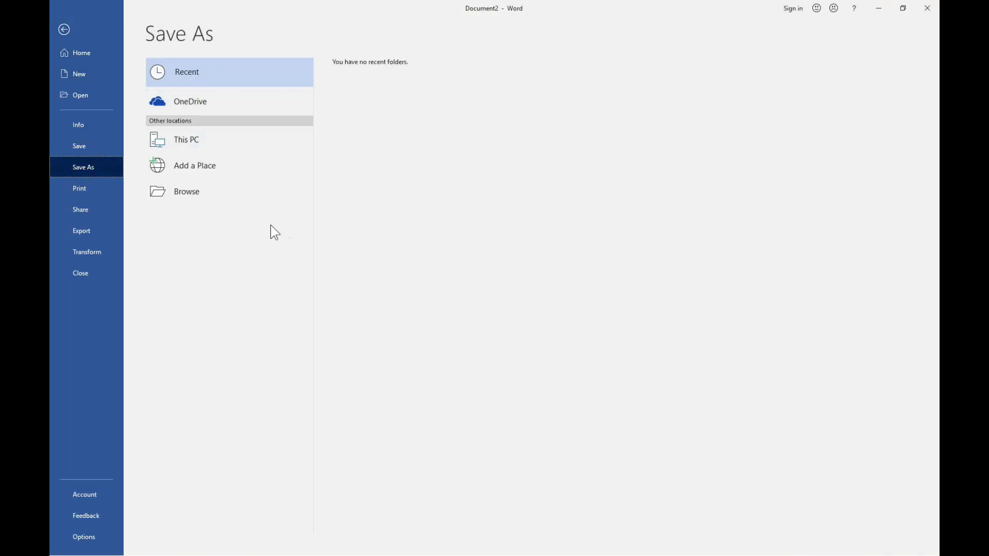
{"action": "left_click", "coordinate": [64, 29]}
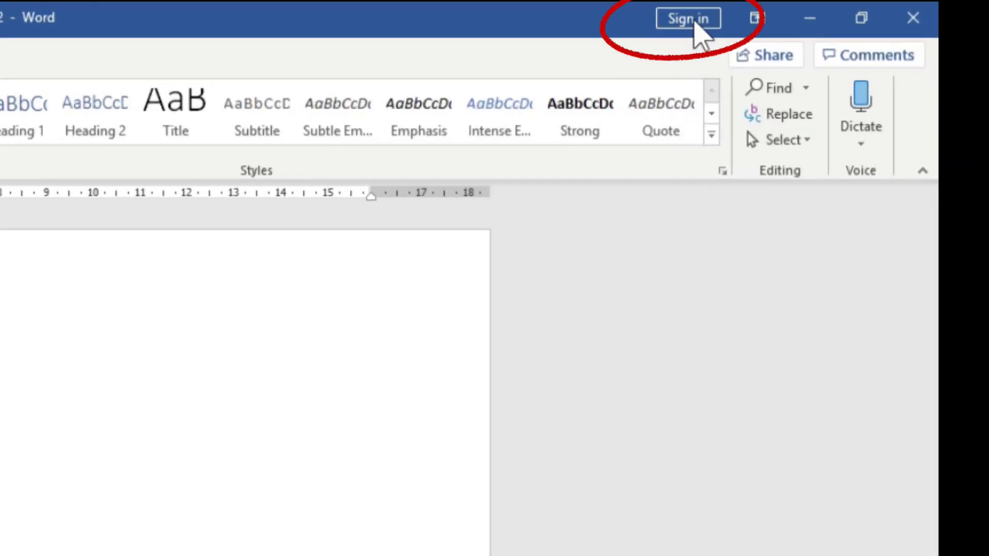
Step: Sign Word in to the work or school Microsoft account using its e-mail address and password
{"action": "left_click", "coordinate": [694, 20]}
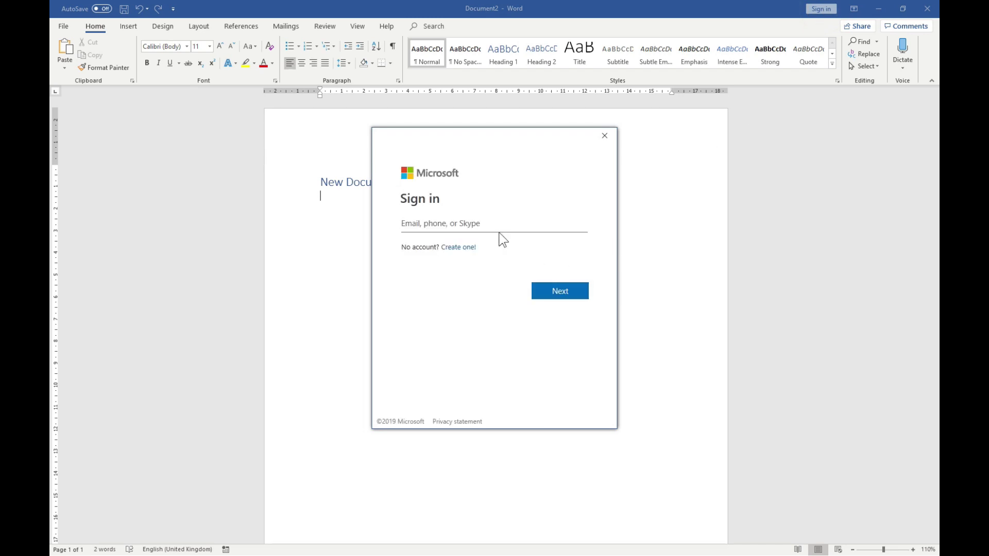
{"action": "key", "text": "Return"}
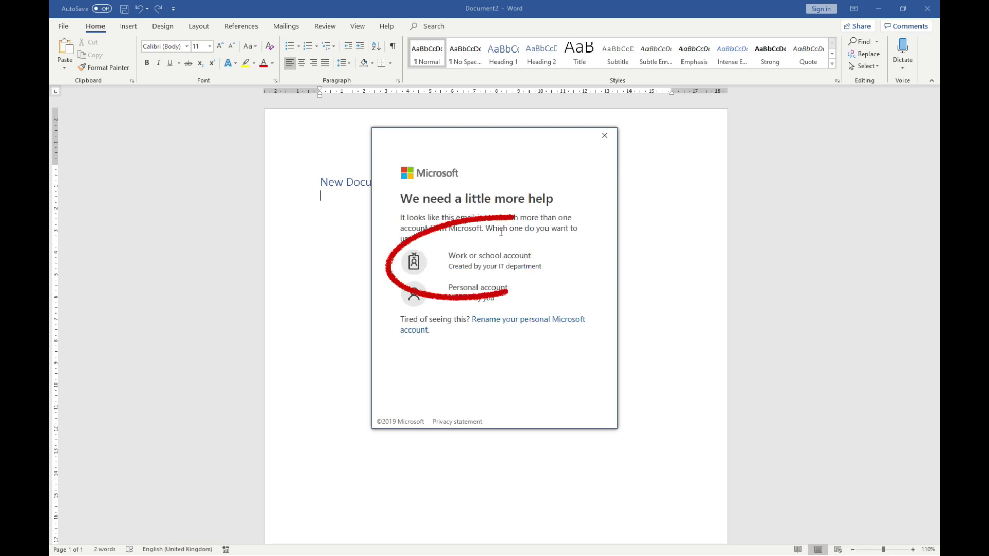
{"action": "left_click", "coordinate": [480, 268]}
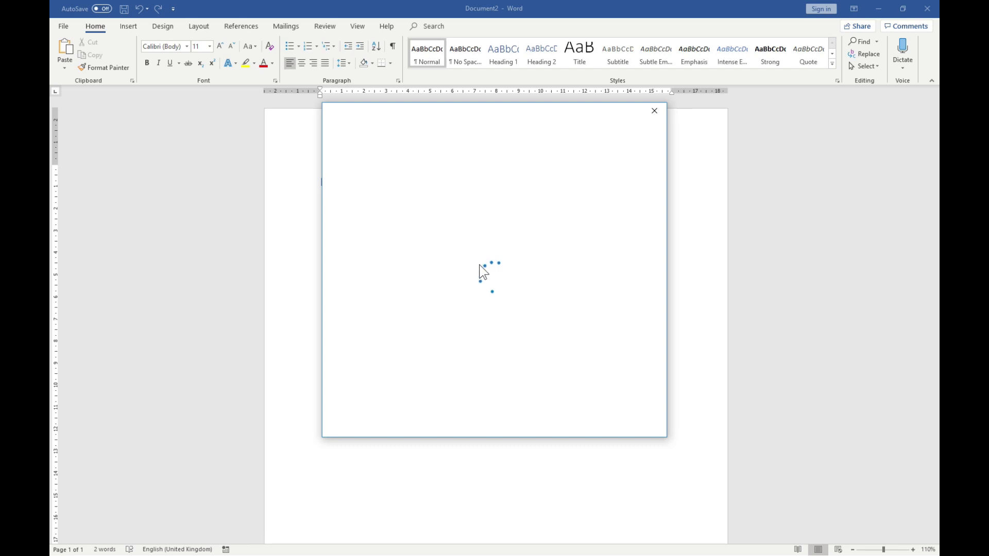
{"action": "type", "text": "****"}
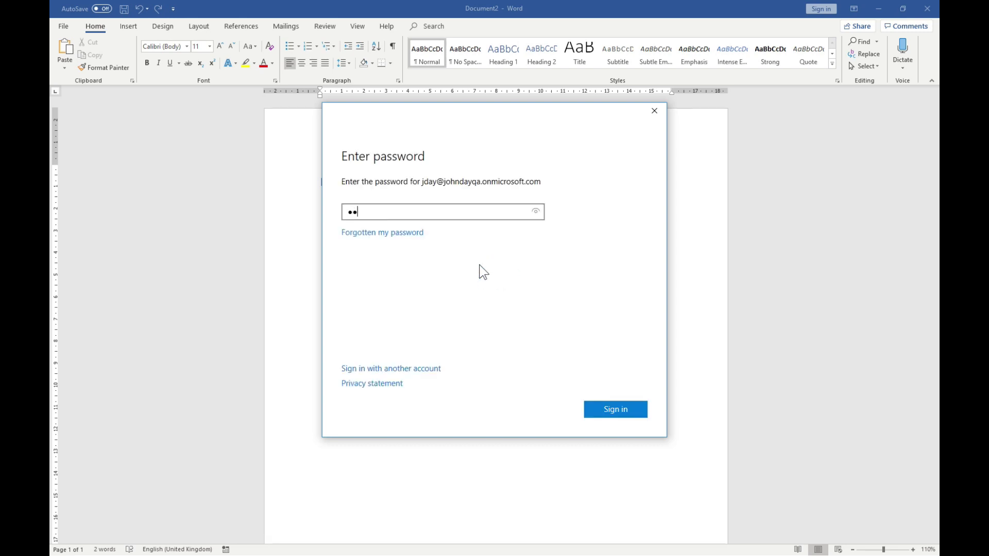
{"action": "key", "text": "Return"}
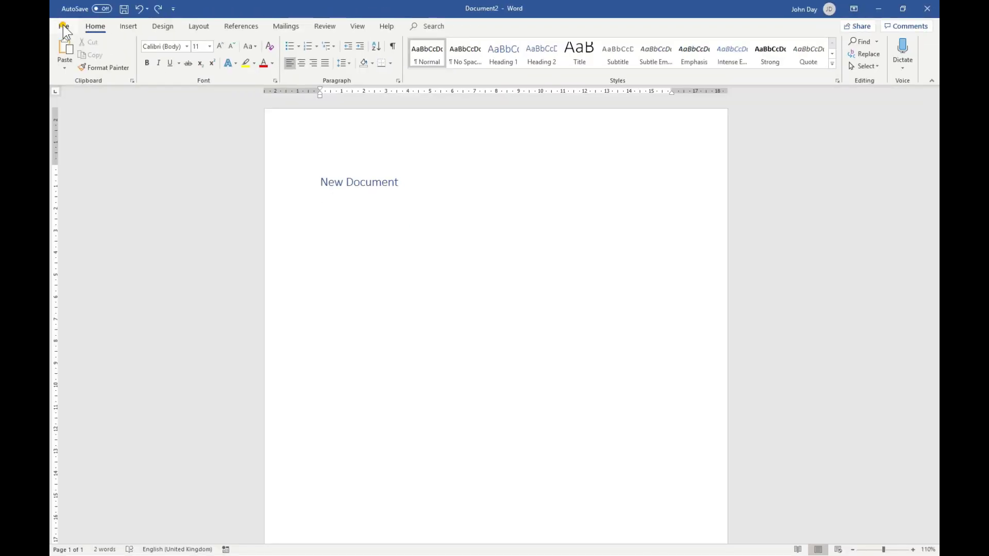
Step: Save the document to OneDrive's Draft User Guides folder under the name NewFile
{"action": "left_click", "coordinate": [63, 24]}
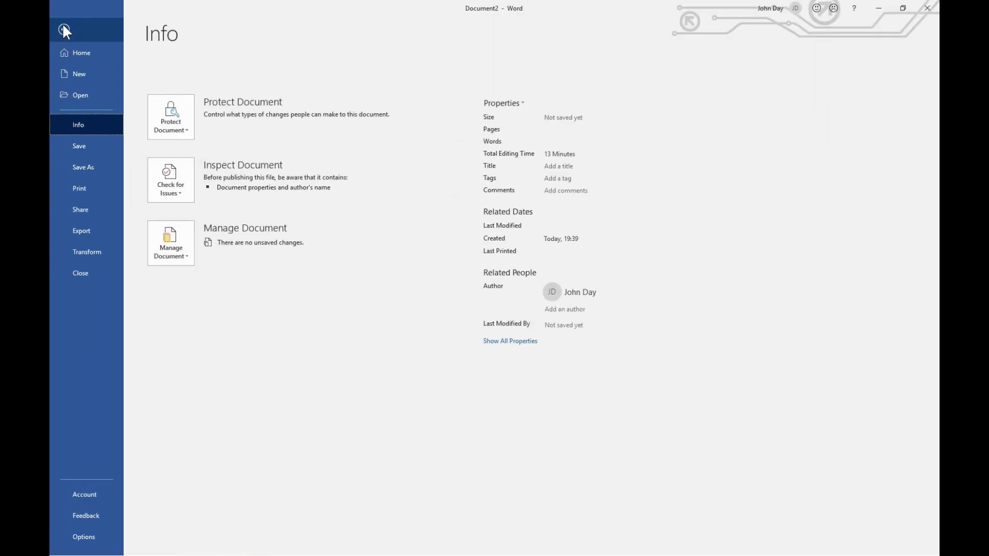
{"action": "left_click", "coordinate": [85, 166]}
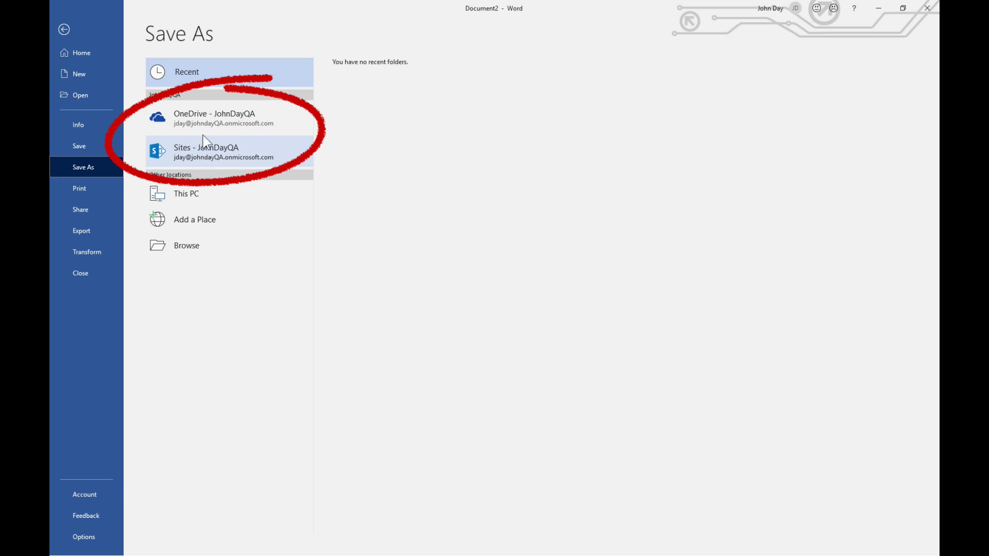
{"action": "left_click", "coordinate": [222, 118]}
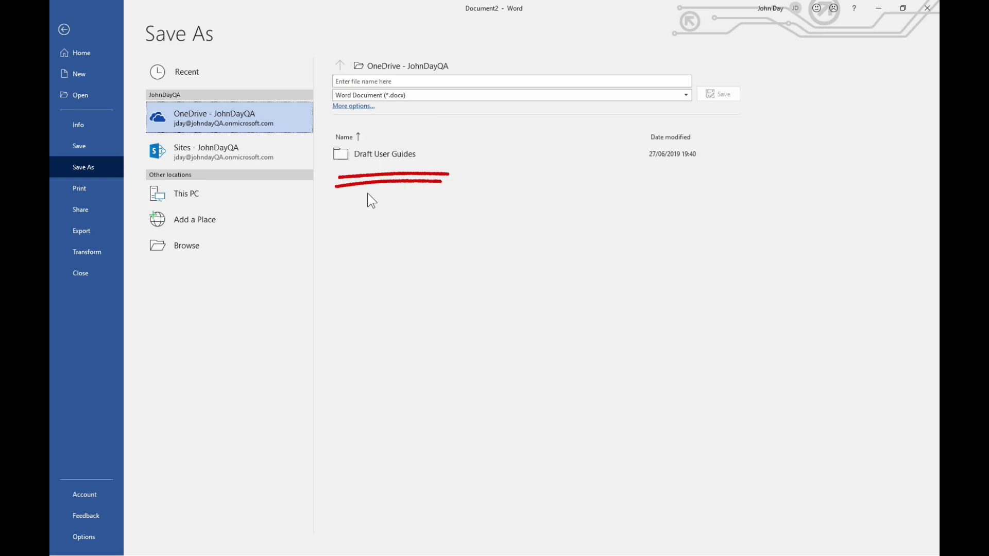
{"action": "left_click", "coordinate": [391, 156]}
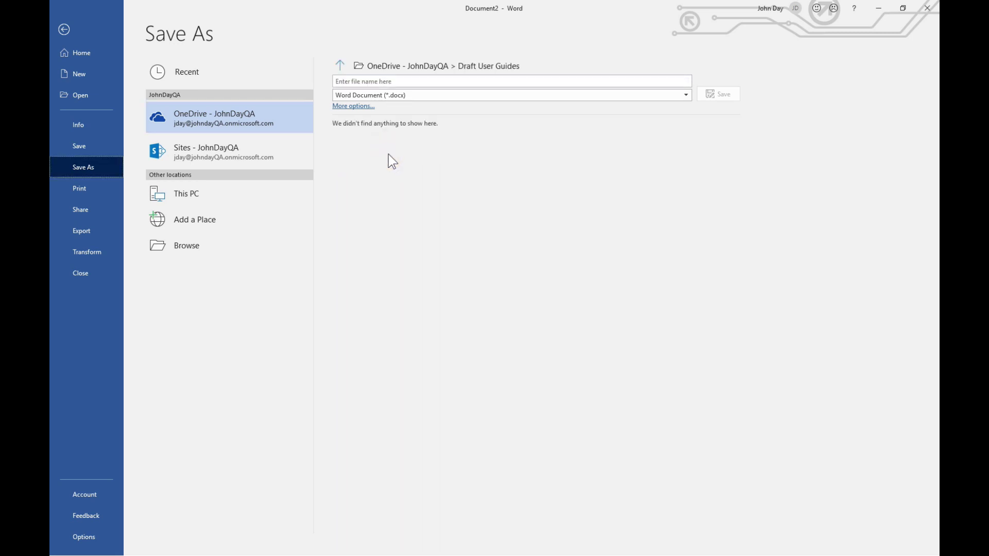
{"action": "left_click", "coordinate": [400, 82]}
{"action": "type", "text": "NewFile"}
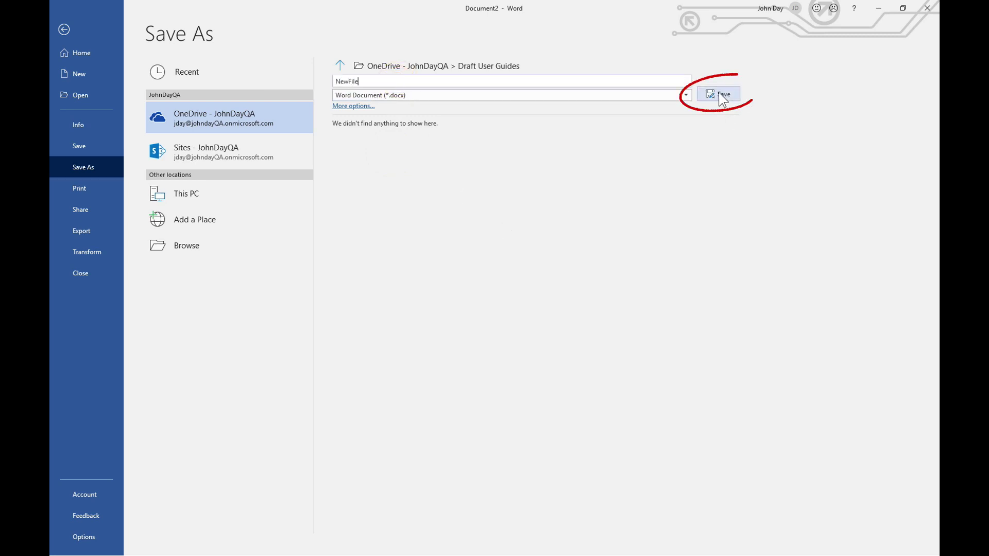
{"action": "left_click", "coordinate": [712, 96]}
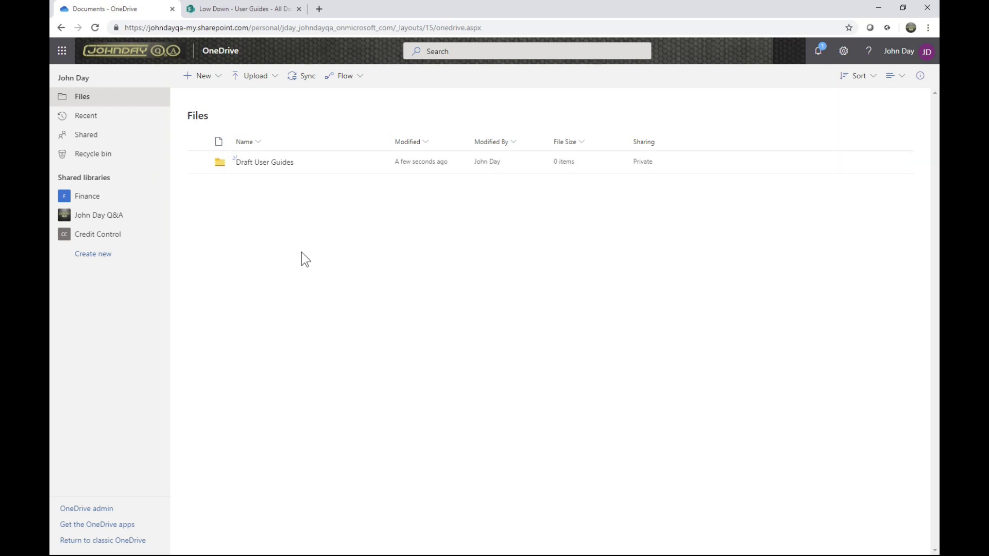
Step: Confirm NewFile.docx appears in OneDrive's Draft User Guides folder, then return to Word
{"action": "left_click", "coordinate": [262, 165]}
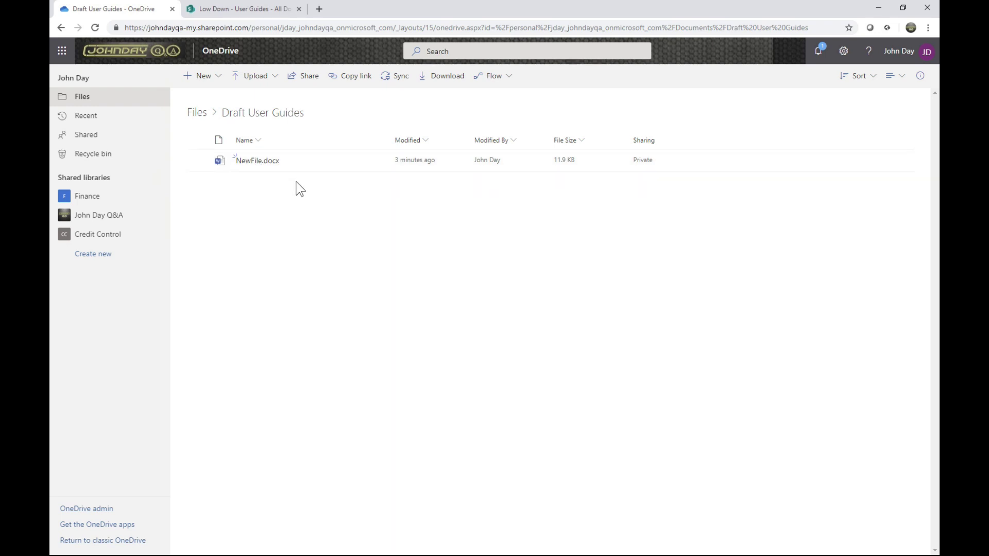
{"action": "key", "text": "alt+Tab"}
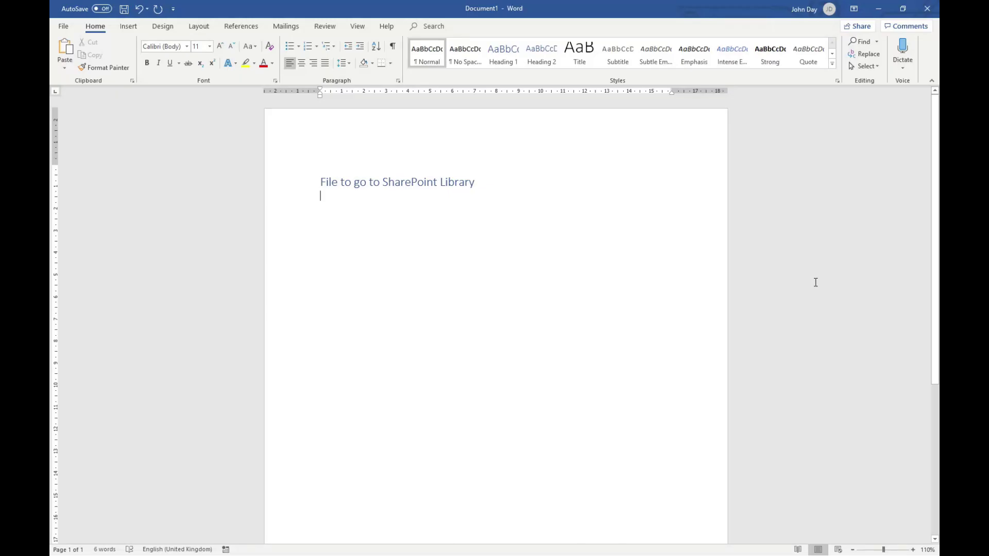
Step: Generate eight sample paragraphs below the heading with =rand(8)
{"action": "type", "text": "=rand(8)"}
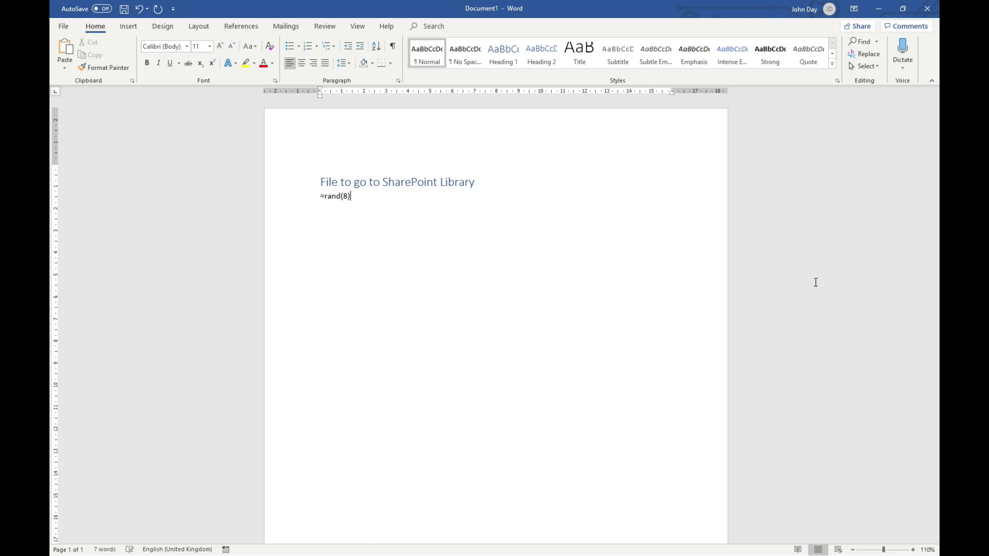
{"action": "key", "text": "Return"}
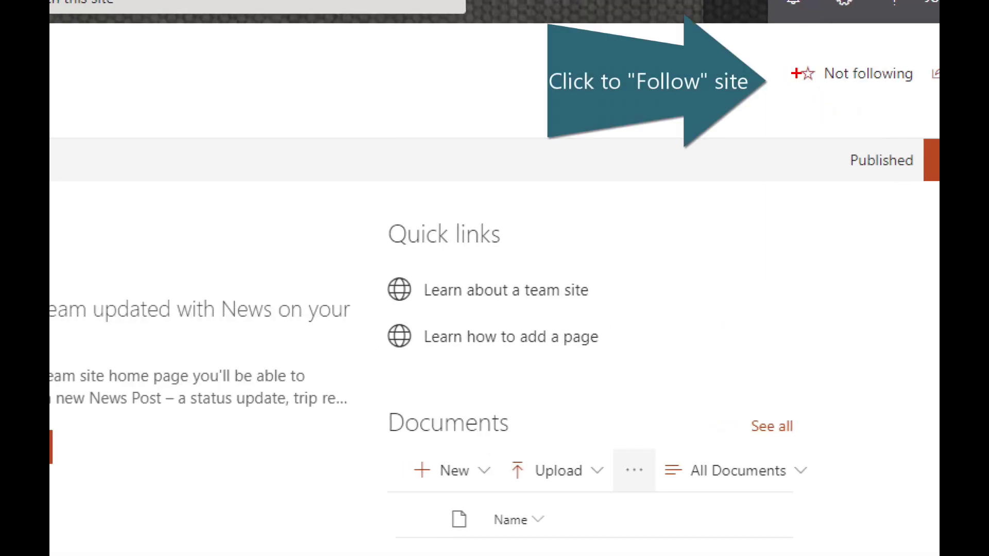
Step: Follow the Low Down SharePoint site, visit its User Guides library, and return to Word
{"action": "left_click_drag", "start_coordinate": [795, 56], "coordinate": [934, 97]}
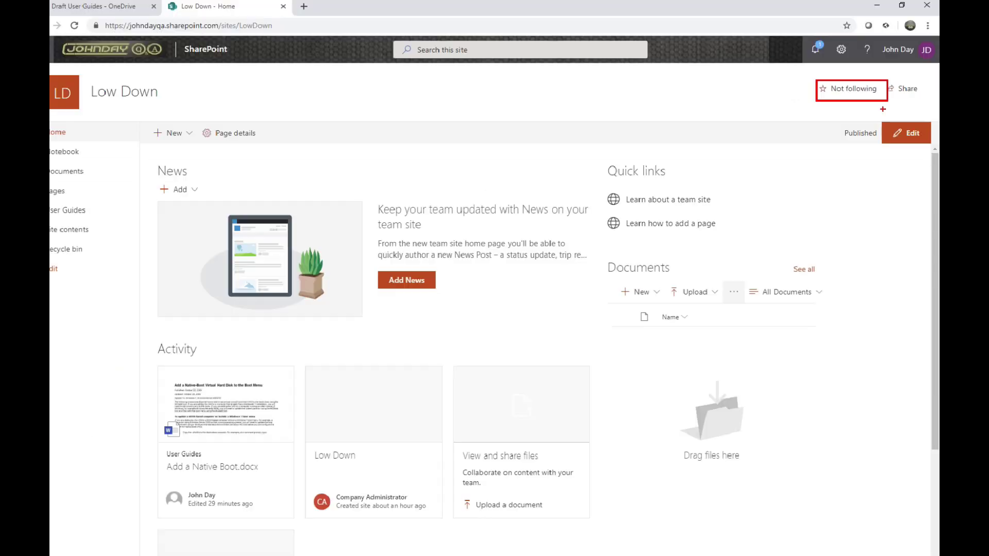
{"action": "left_click", "coordinate": [853, 96]}
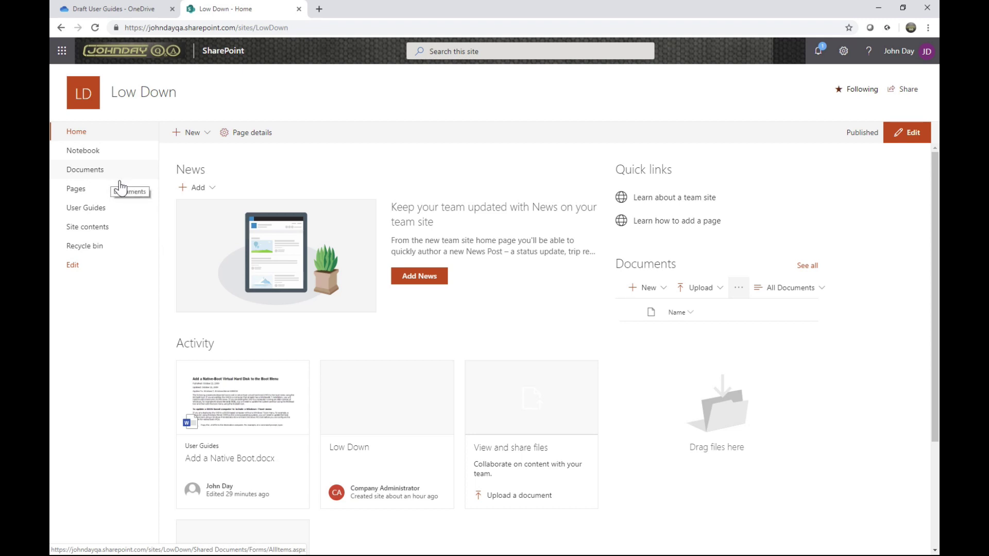
{"action": "left_click", "coordinate": [86, 209]}
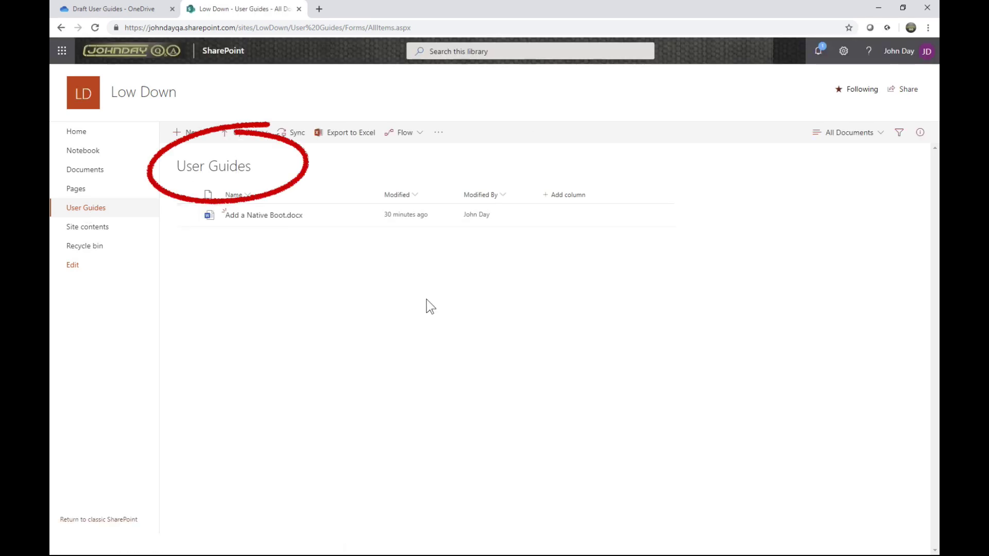
{"action": "key", "text": "alt+Tab"}
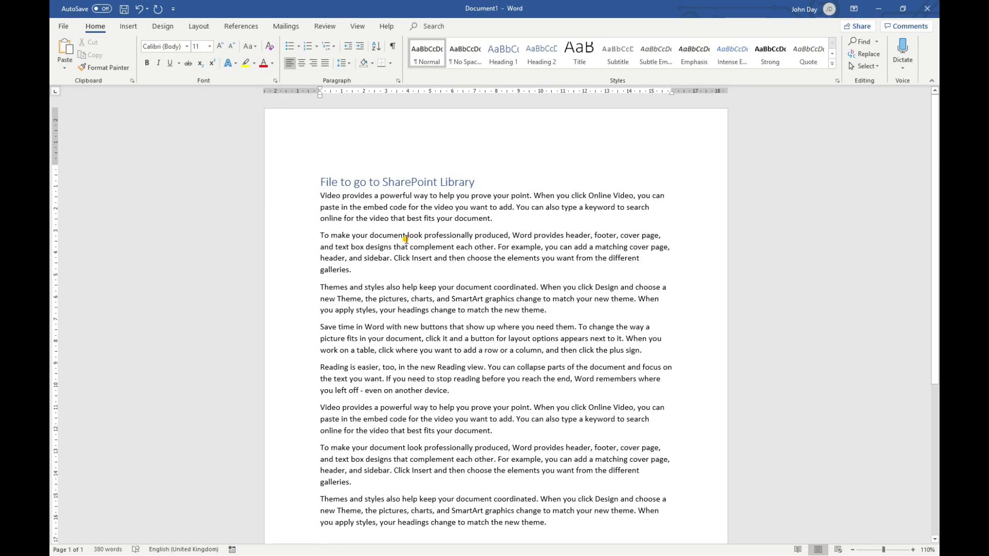
Step: Save As into the Low Down site's User Guides library, entering NewSharePointDoc as the file name
{"action": "left_click", "coordinate": [62, 26]}
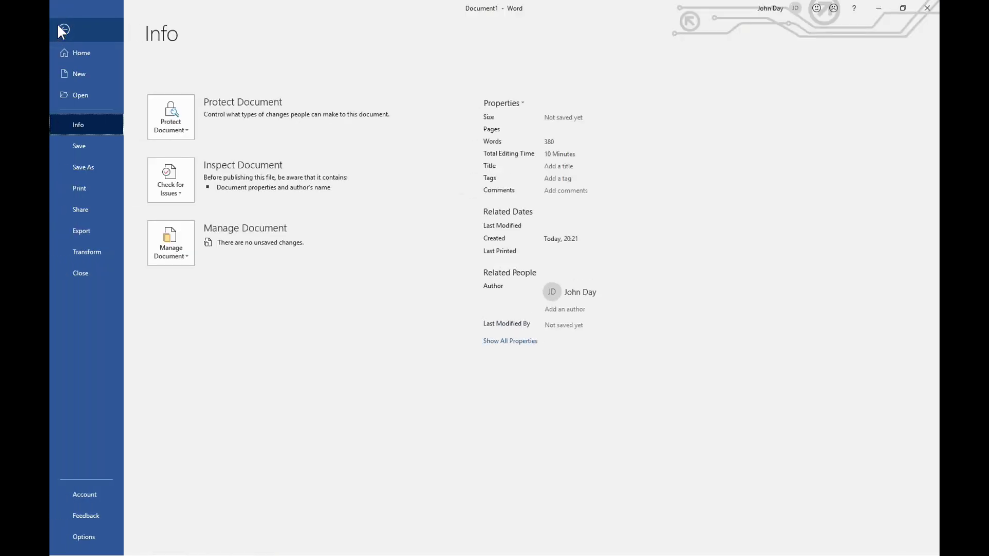
{"action": "left_click", "coordinate": [83, 167]}
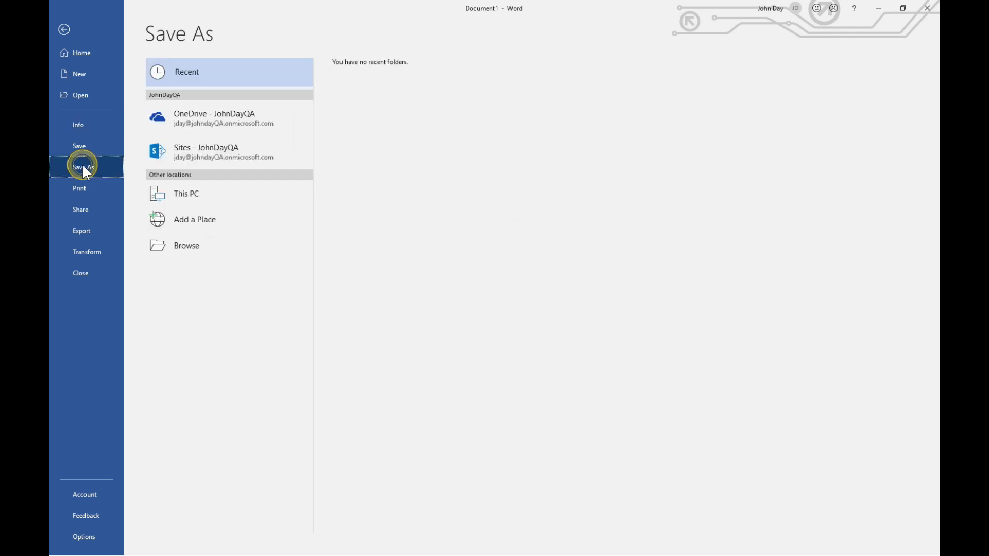
{"action": "left_click", "coordinate": [217, 150]}
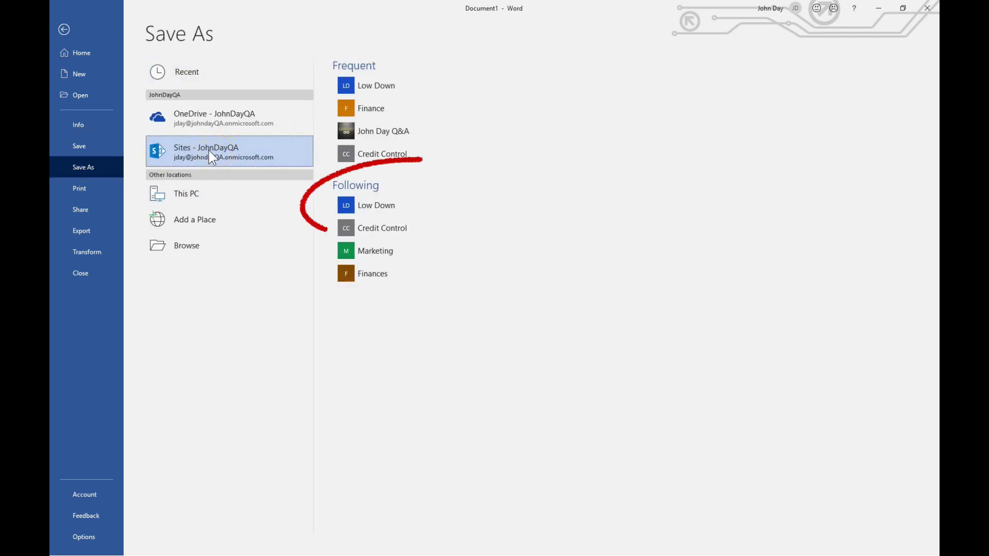
{"action": "left_click", "coordinate": [371, 208]}
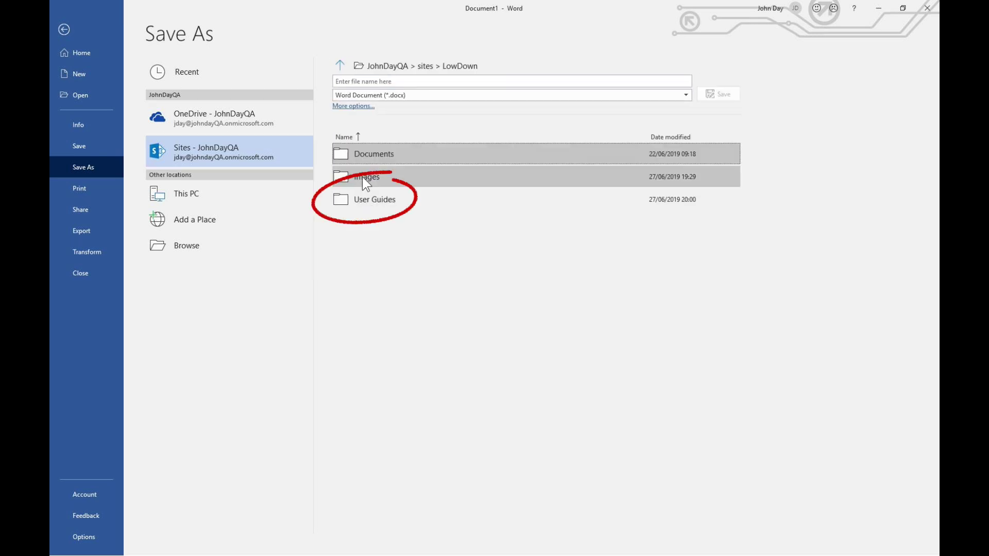
{"action": "left_click", "coordinate": [372, 204]}
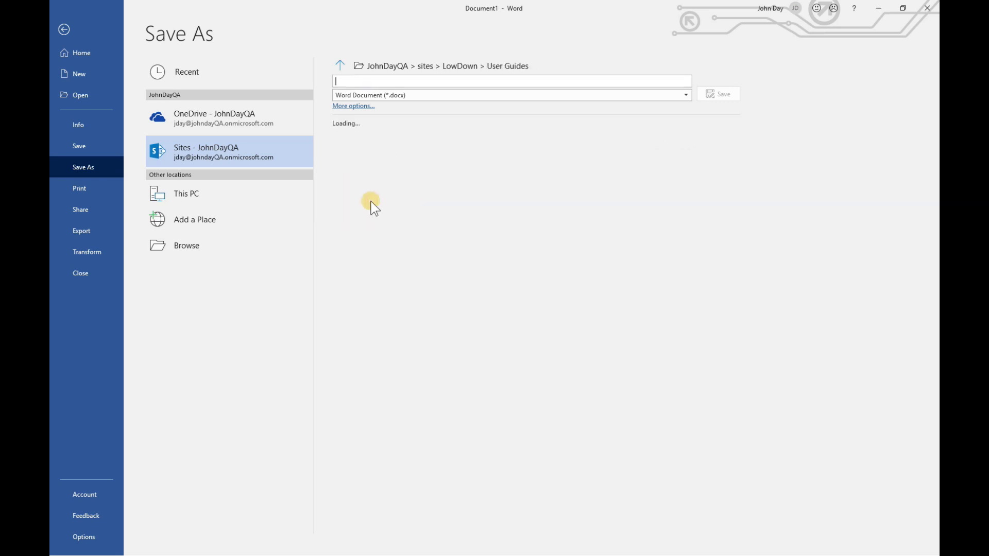
{"action": "left_click", "coordinate": [391, 82]}
{"action": "type", "text": "NewSharePoin"}
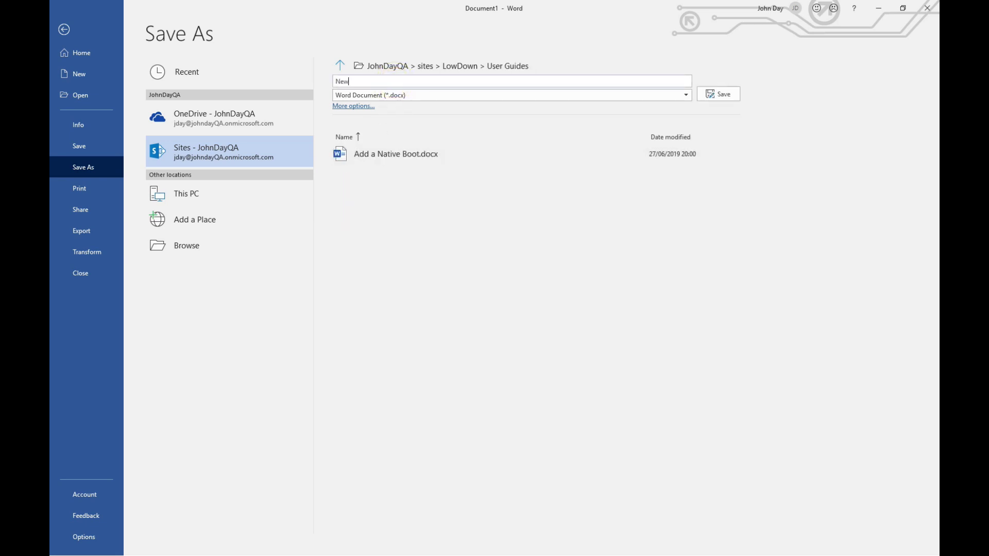
{"action": "type", "text": "tDoc"}
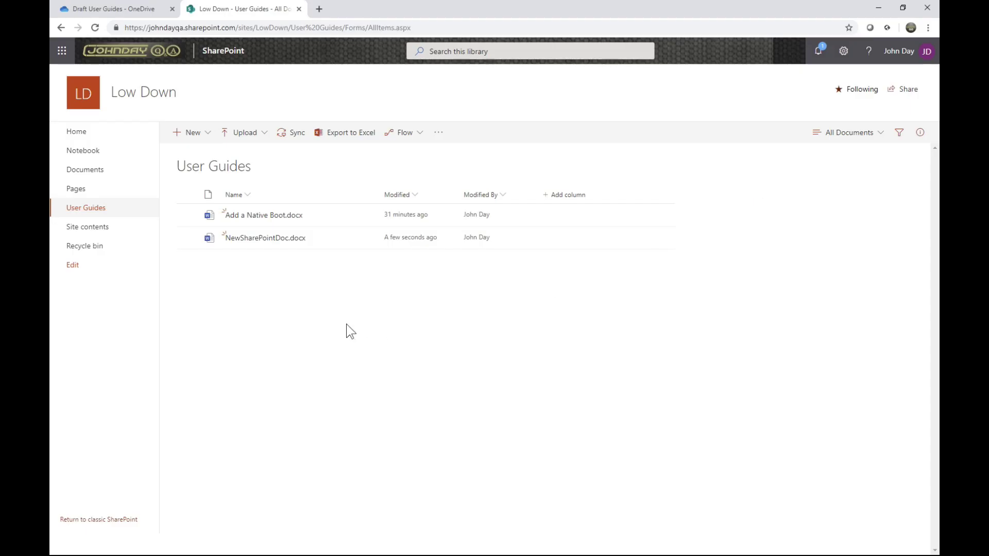
Step: Refresh the User Guides library and check NewSharePointDoc.docx's details card
{"action": "left_click", "coordinate": [344, 326]}
{"action": "mouse_move", "coordinate": [270, 243]}
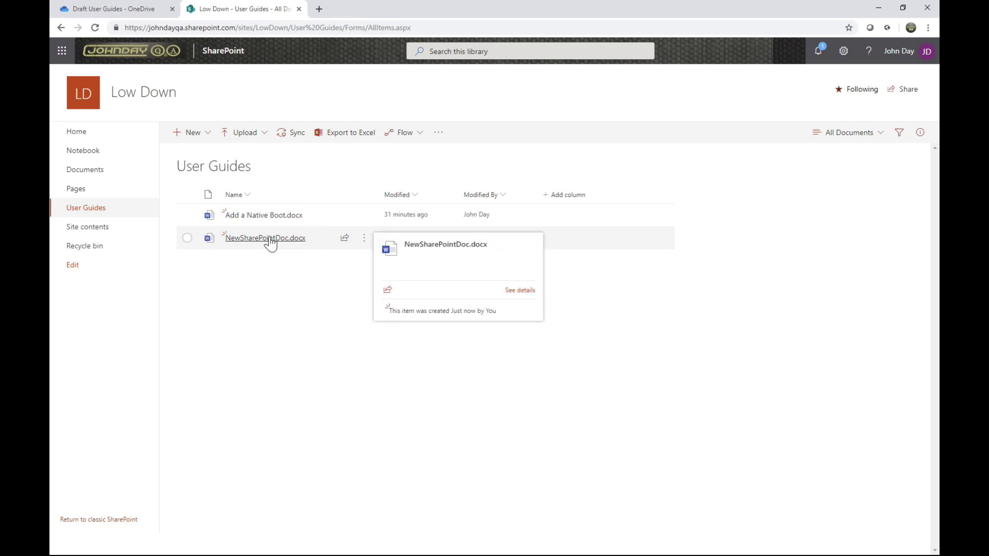
{"action": "left_click", "coordinate": [286, 324]}
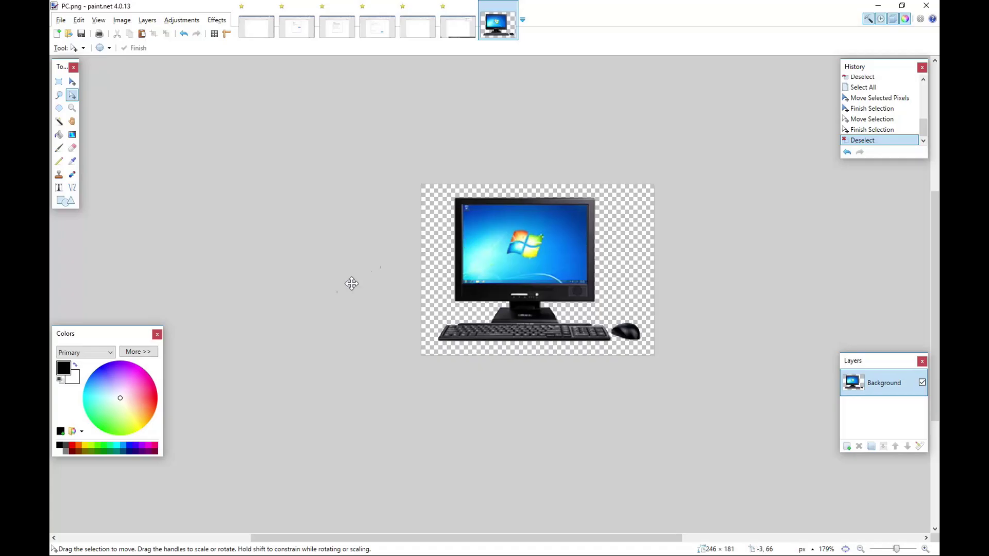
Step: Save PC.png in paint.net with File > Save
{"action": "left_click", "coordinate": [60, 20]}
{"action": "left_click", "coordinate": [83, 105]}
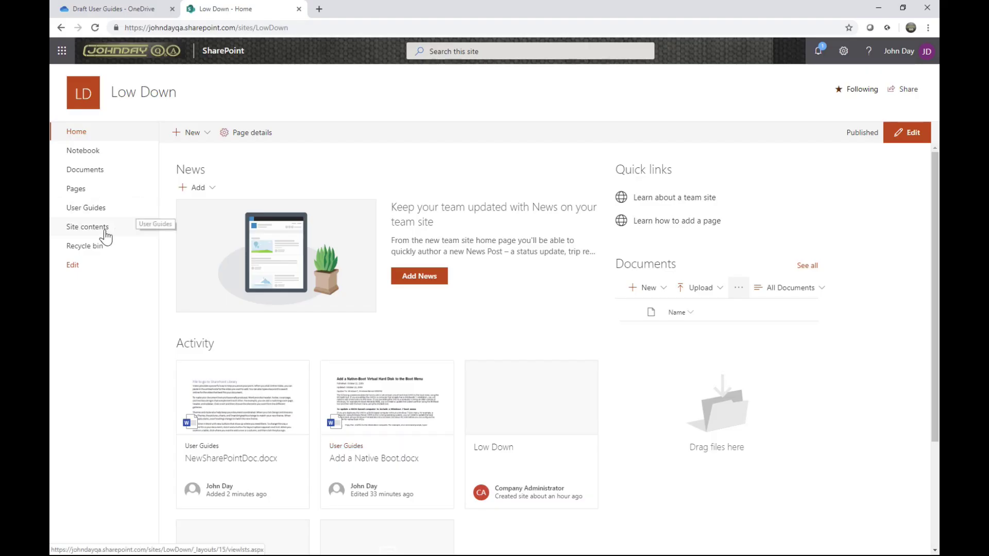
Step: Open the Low Down Images library from Site contents and start syncing it to this PC
{"action": "left_click", "coordinate": [79, 230]}
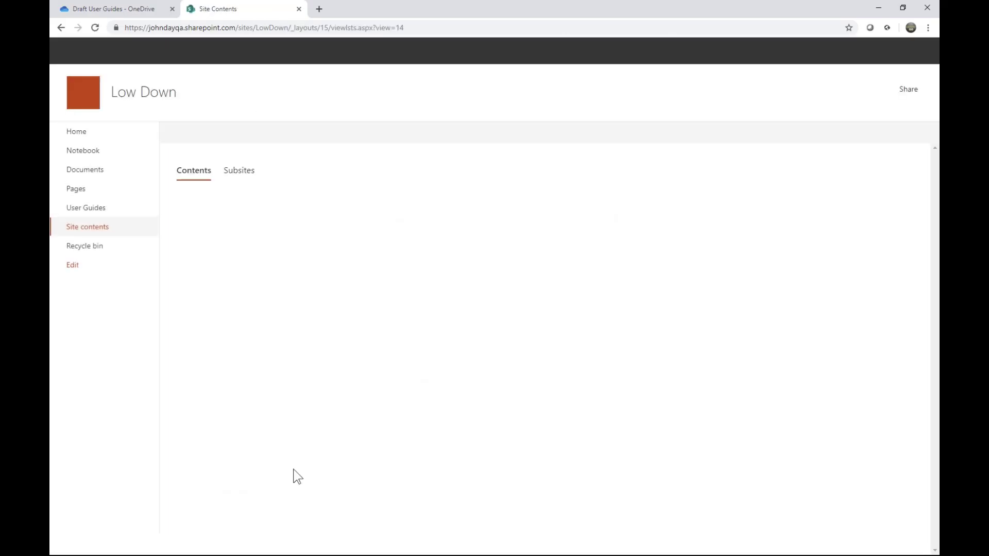
{"action": "left_click", "coordinate": [234, 261]}
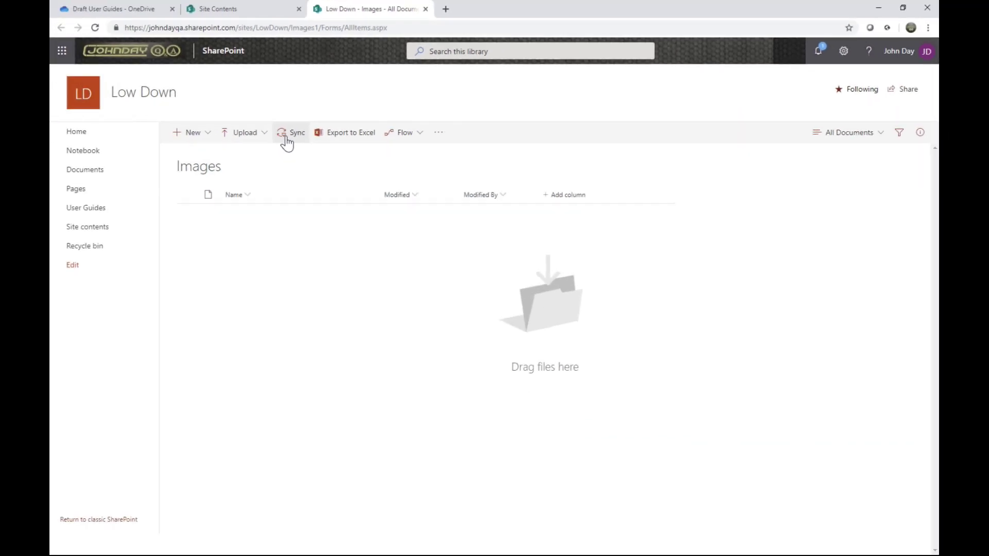
{"action": "left_click", "coordinate": [286, 137]}
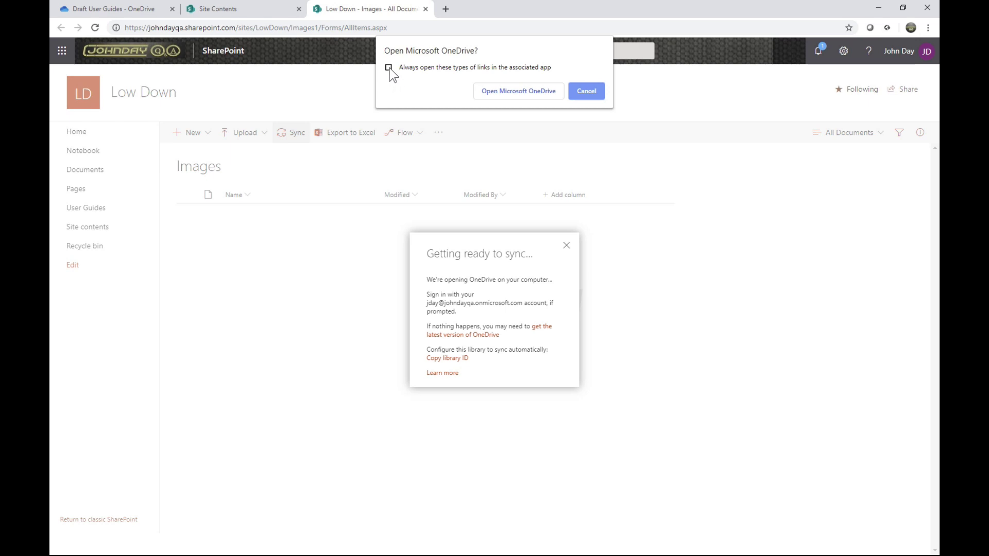
Step: Launch OneDrive and sign in with the prefilled work or school account
{"action": "left_click", "coordinate": [513, 91]}
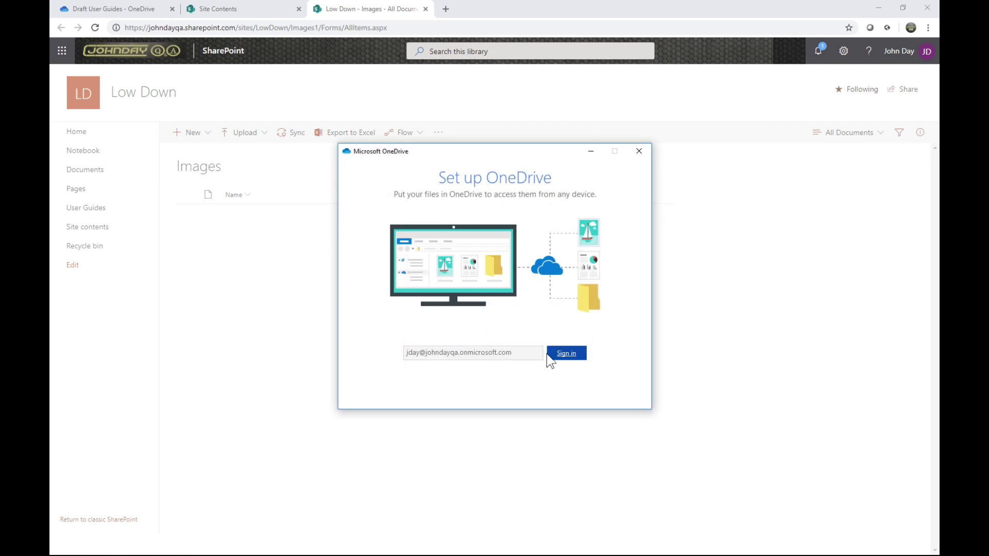
{"action": "left_click", "coordinate": [551, 359]}
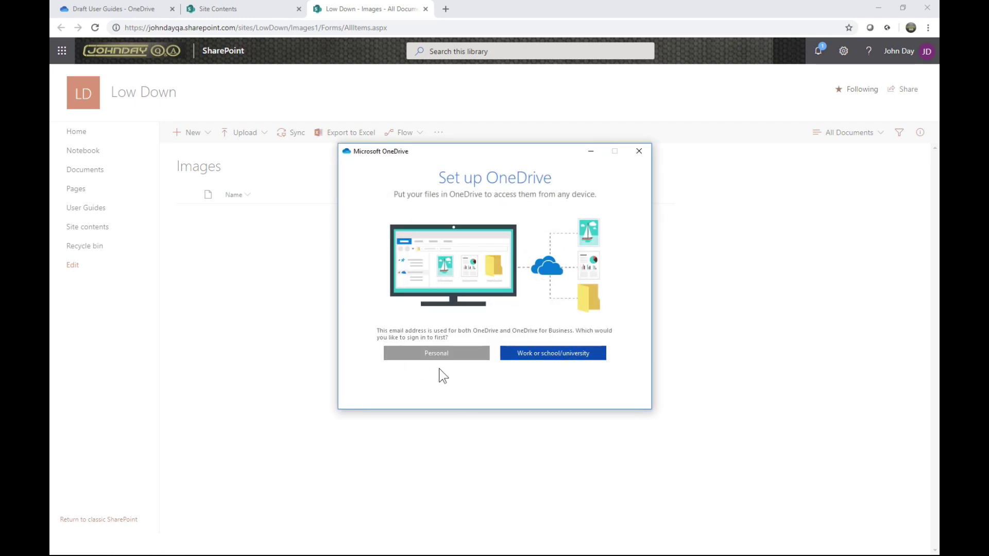
{"action": "left_click", "coordinate": [543, 354]}
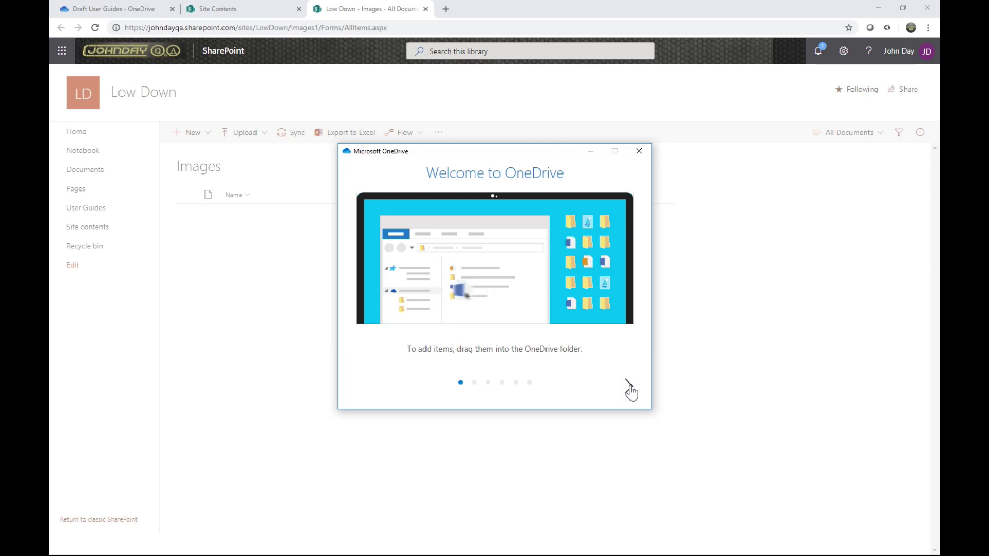
Step: Step through the OneDrive setup tutorial pages to the final setup-complete page
{"action": "left_click", "coordinate": [629, 387]}
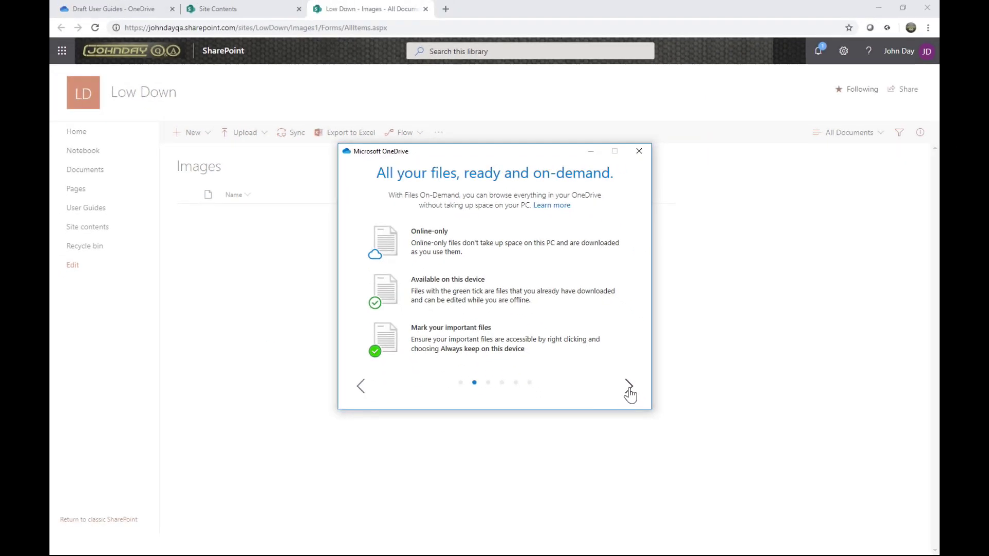
{"action": "left_click", "coordinate": [630, 393]}
{"action": "left_click", "coordinate": [629, 392]}
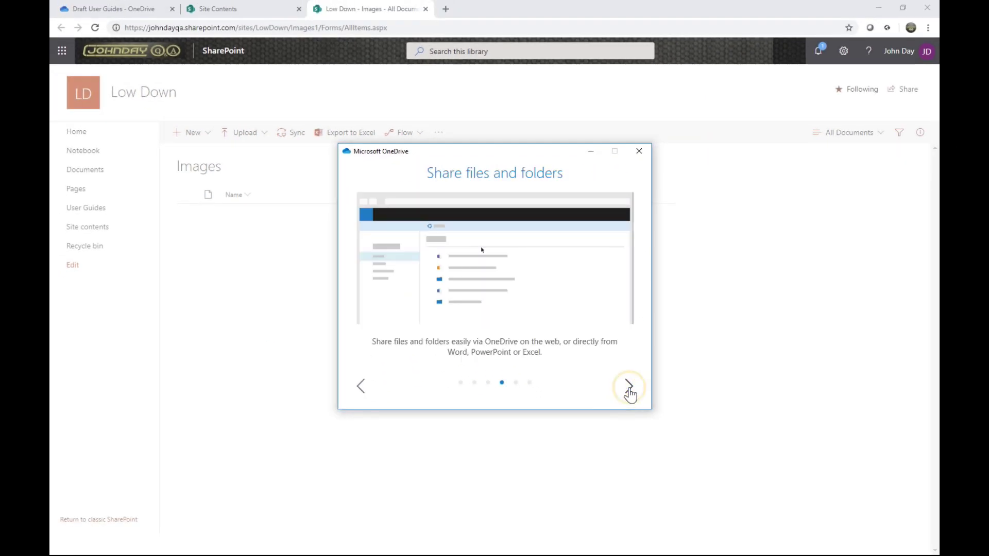
{"action": "left_click", "coordinate": [629, 393]}
{"action": "left_click", "coordinate": [630, 393]}
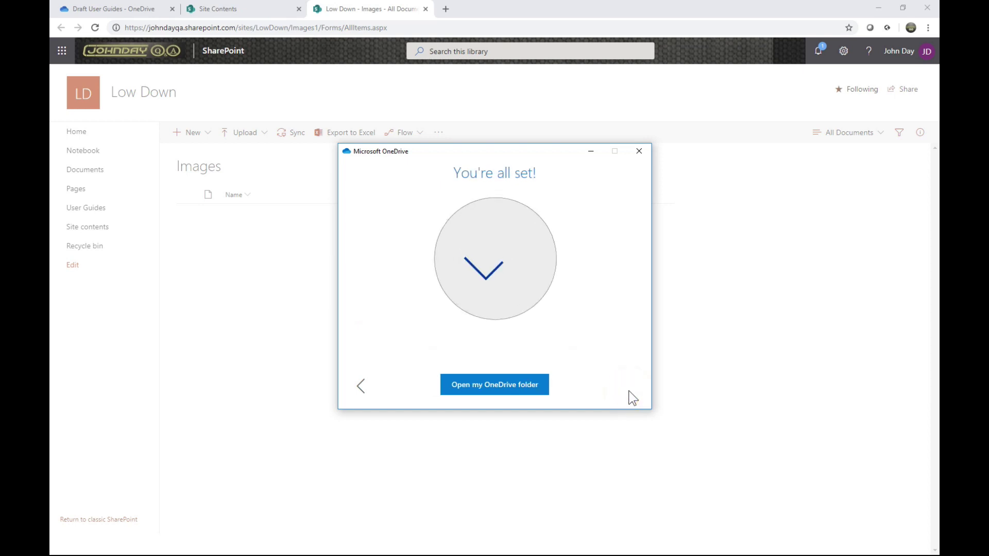
Step: Open the synced OneDrive folder and expand the organization folder to reveal Low Down - Images
{"action": "left_click", "coordinate": [508, 394]}
{"action": "left_click_drag", "start_coordinate": [508, 146], "coordinate": [348, 72]}
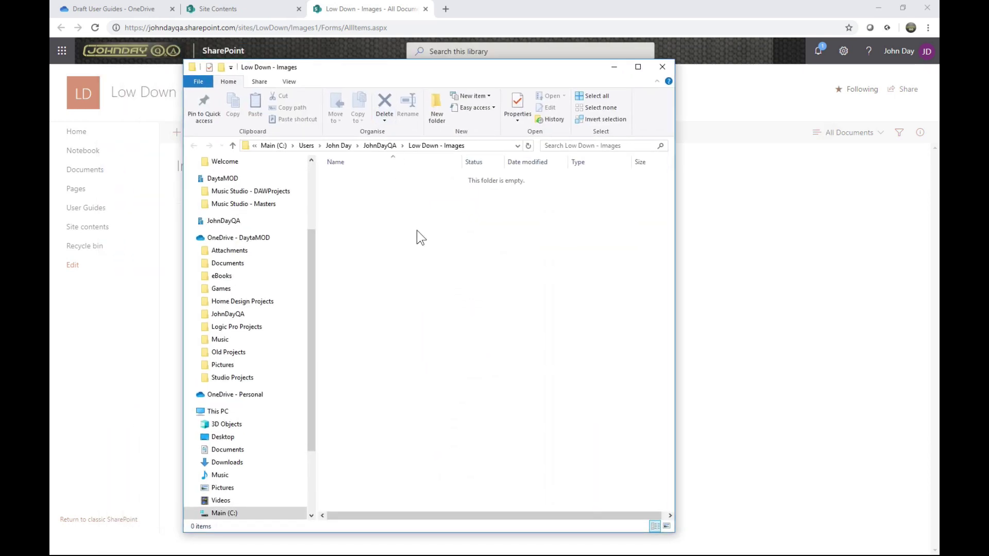
{"action": "left_click", "coordinate": [190, 220]}
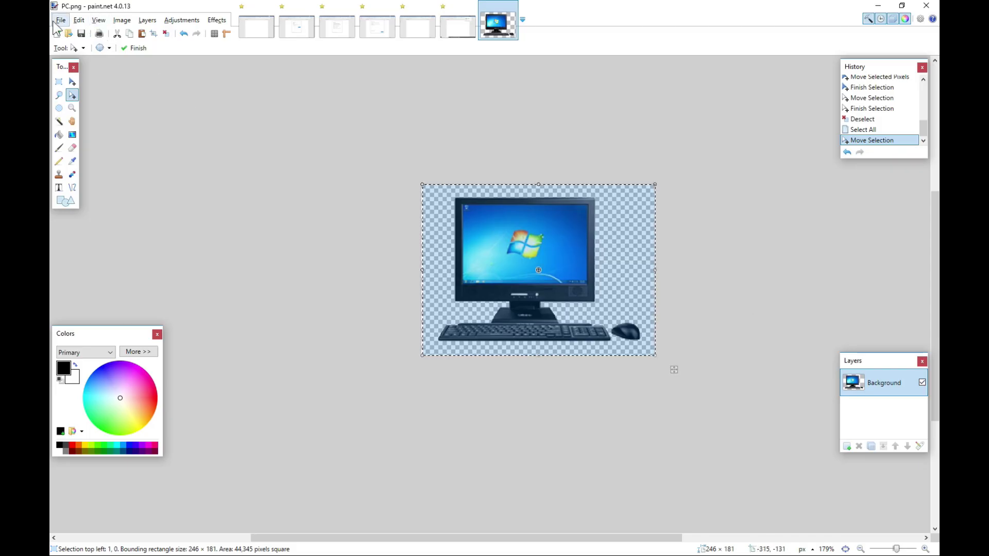
{"action": "left_click", "coordinate": [60, 22]}
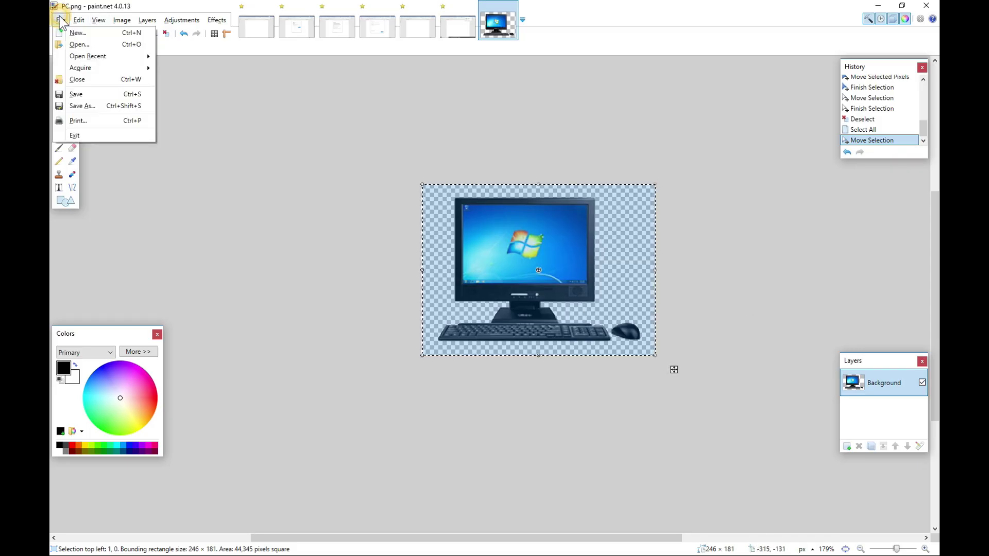
{"action": "left_click", "coordinate": [97, 105]}
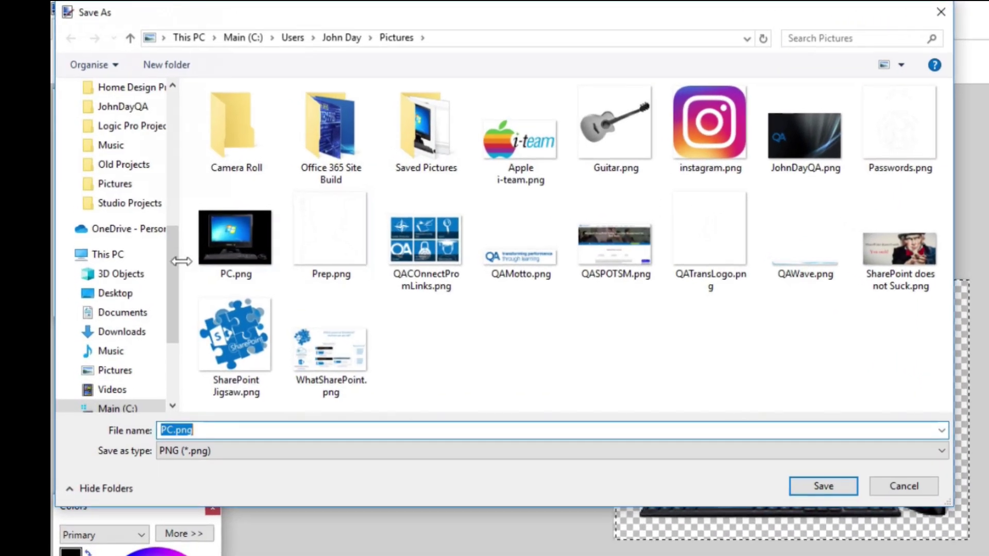
{"action": "left_click_drag", "start_coordinate": [177, 245], "coordinate": [178, 144]}
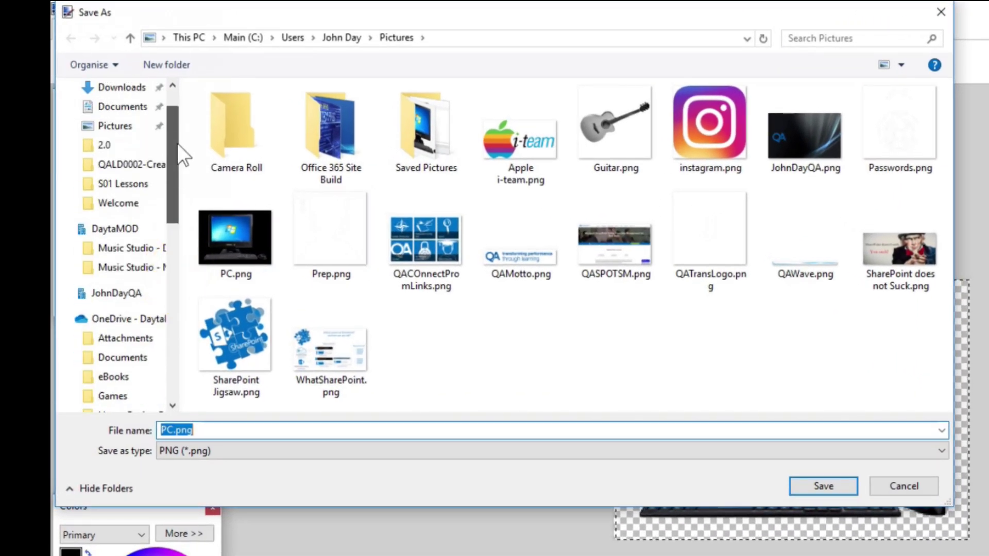
{"action": "left_click", "coordinate": [63, 295]}
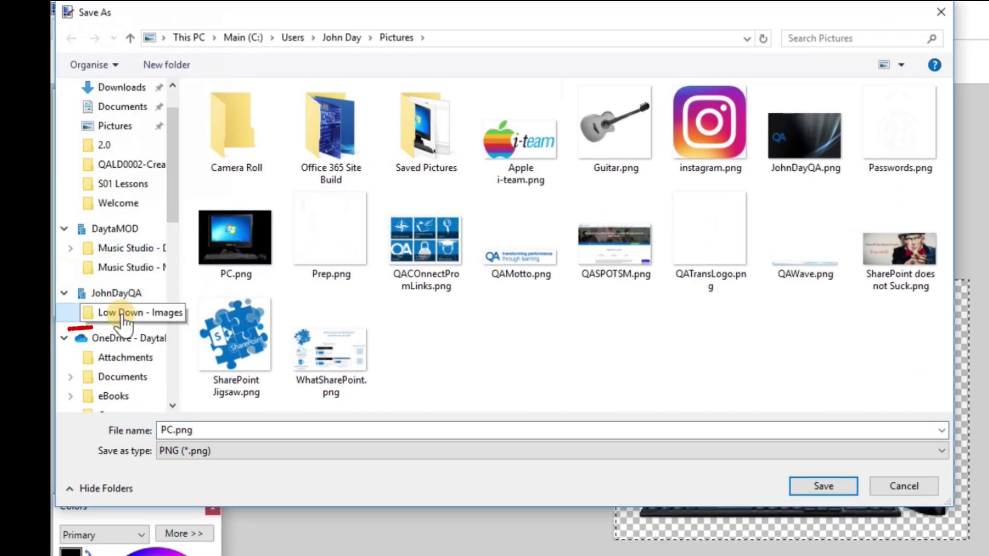
{"action": "left_click", "coordinate": [67, 313]}
{"action": "left_click", "coordinate": [288, 438]}
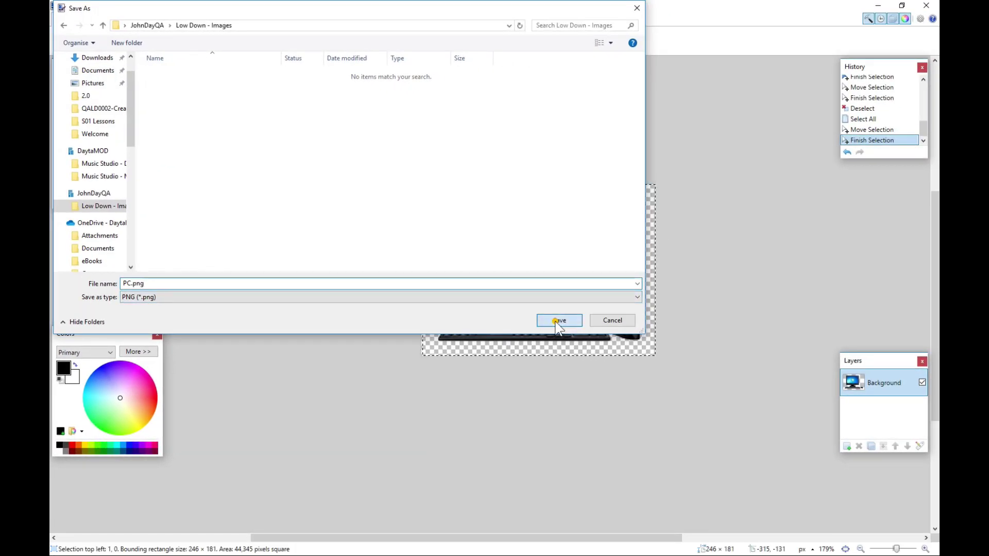
{"action": "left_click", "coordinate": [557, 323]}
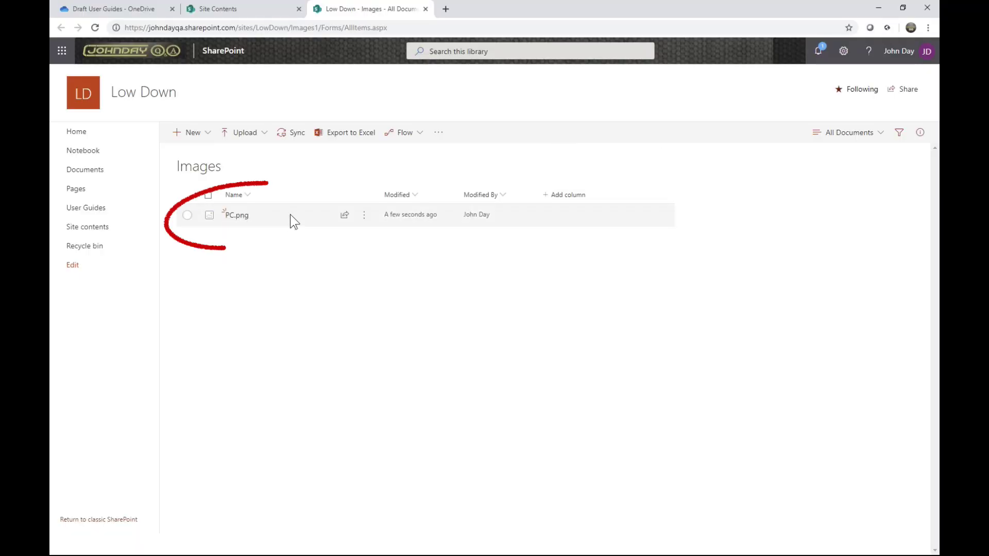
{"action": "mouse_move", "coordinate": [243, 216]}
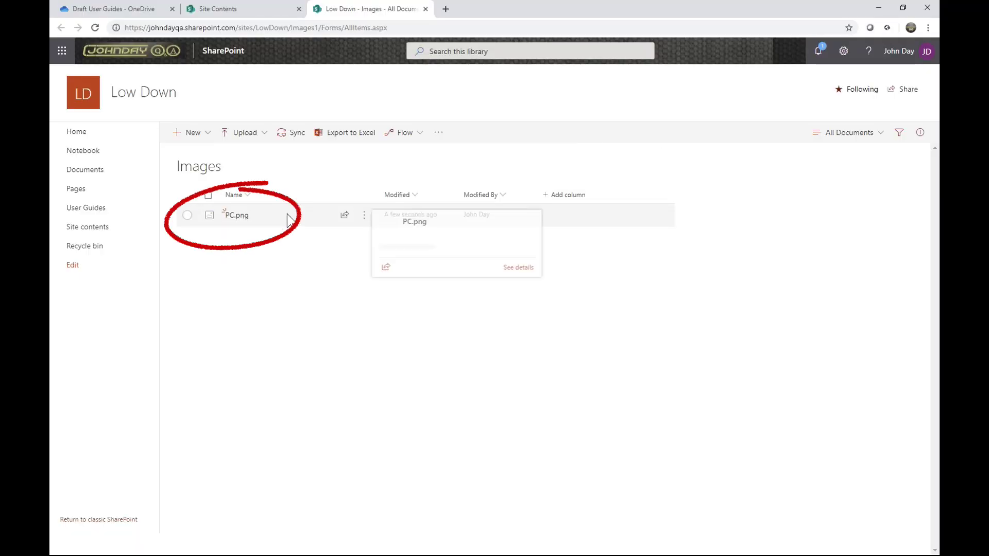
{"action": "left_click", "coordinate": [242, 216]}
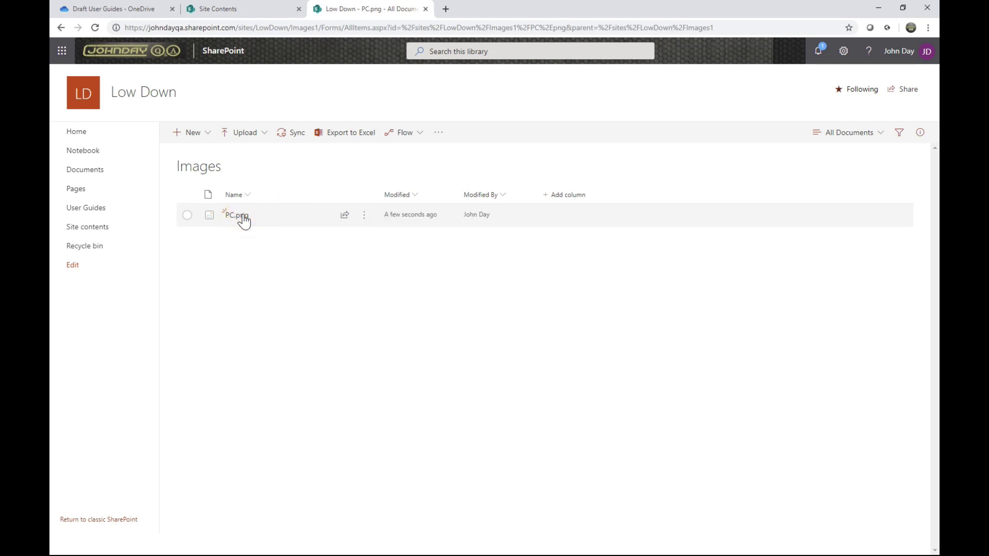